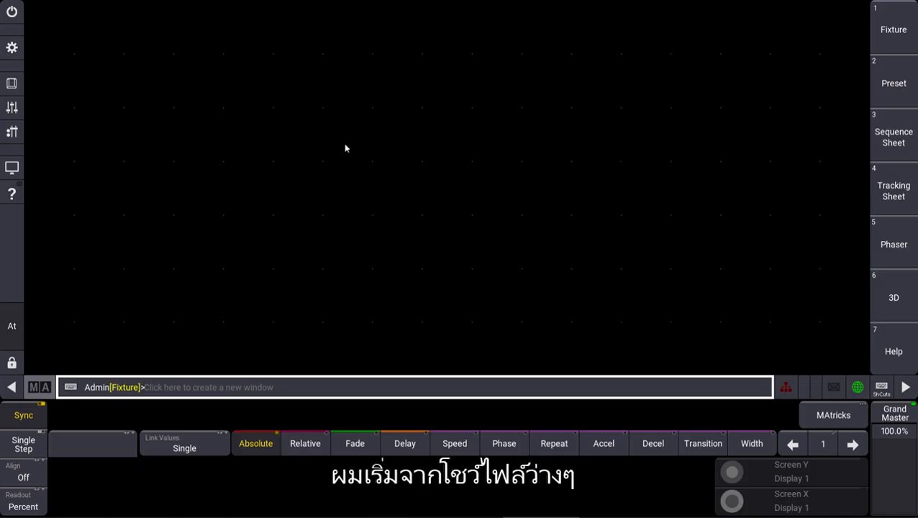
# Open the show's Patch and dismiss the wizard for inserting new fixtures.
pyautogui.click(11, 47)
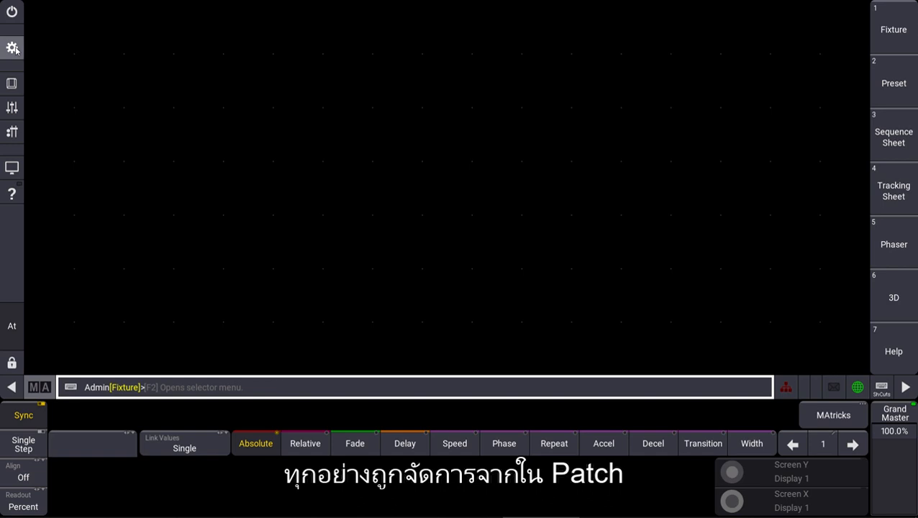
pyautogui.click(310, 191)
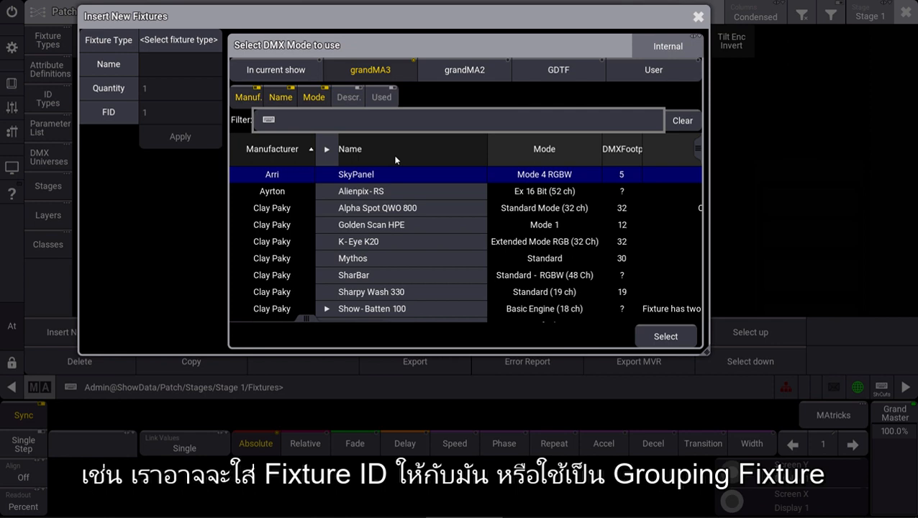
pyautogui.click(698, 17)
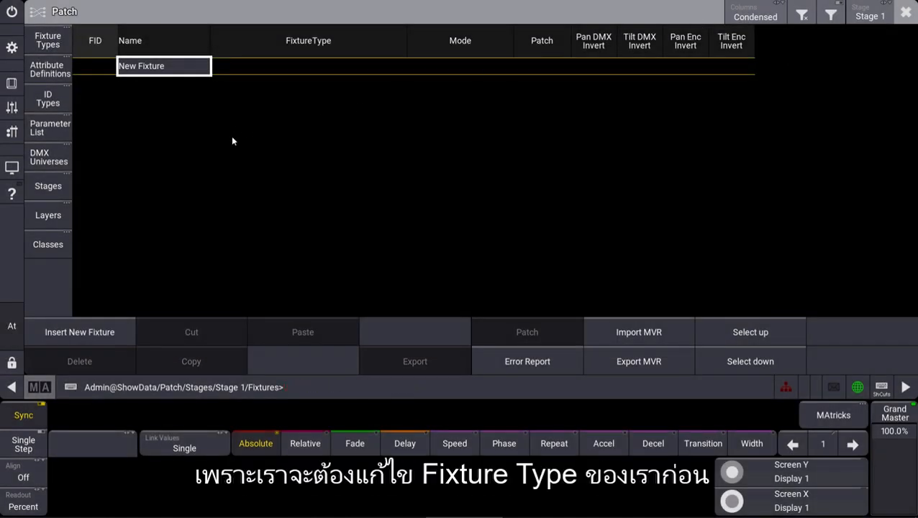
# Insert a new fixture type in the show's fixture type list and name it Table.
pyautogui.click(51, 41)
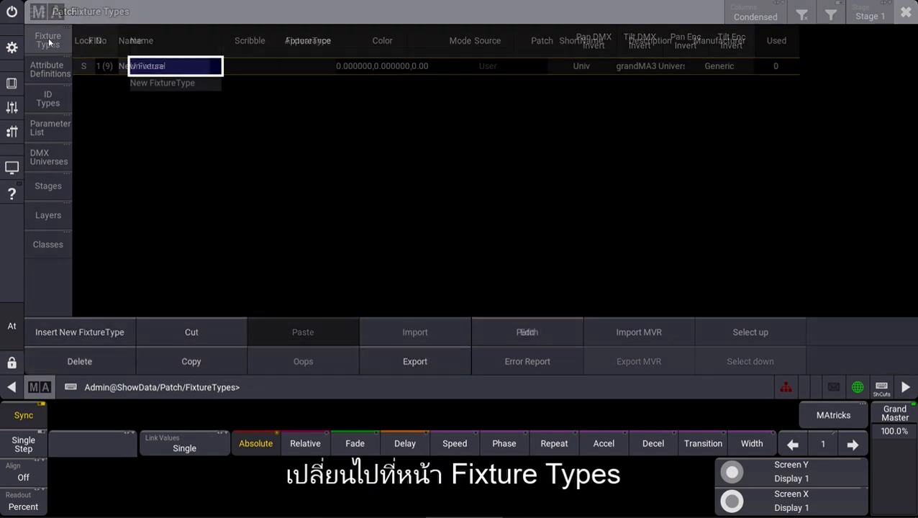
pyautogui.click(156, 84)
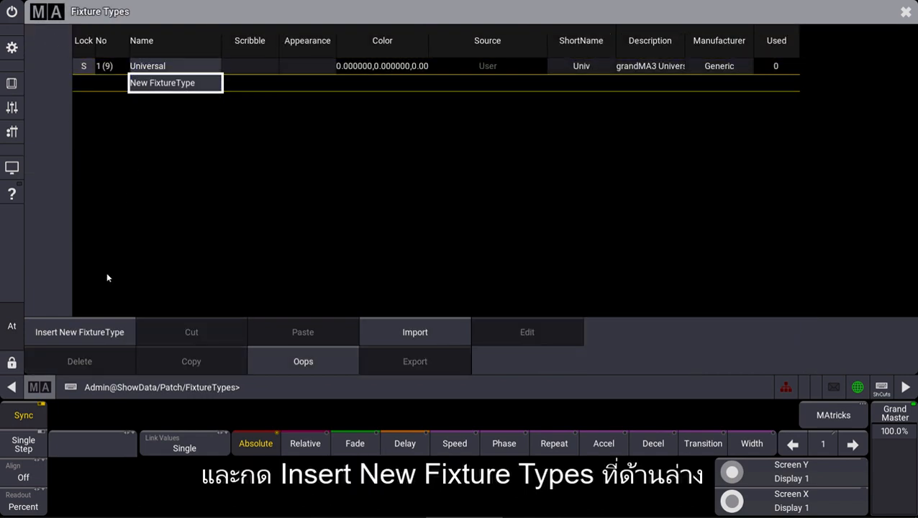
pyautogui.click(86, 331)
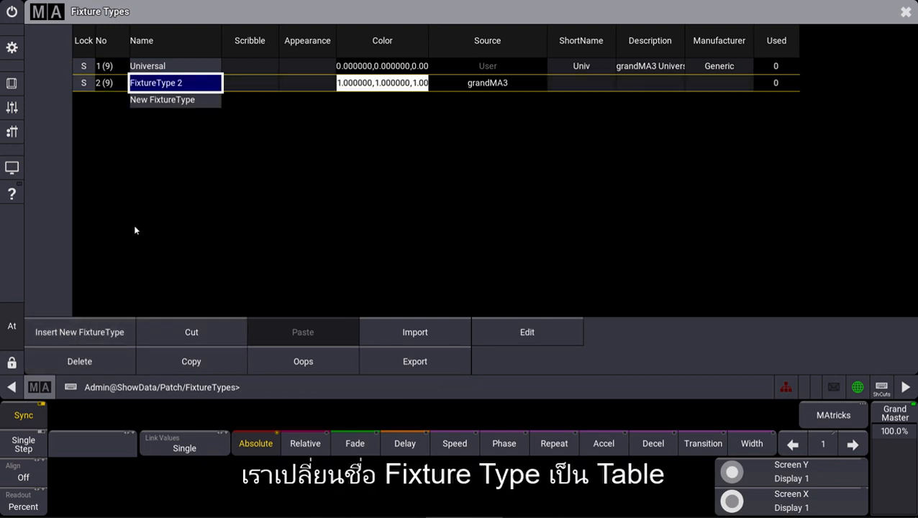
pyautogui.write('Table')
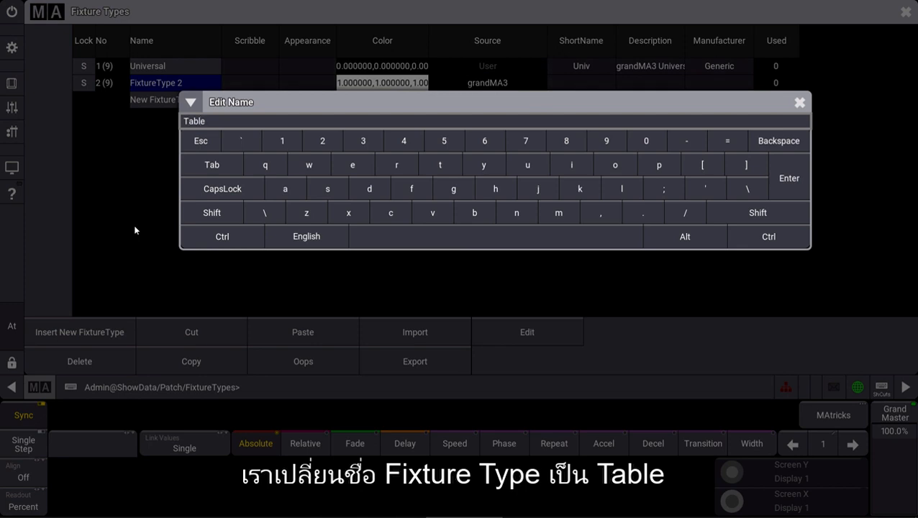
pyautogui.press('Return')
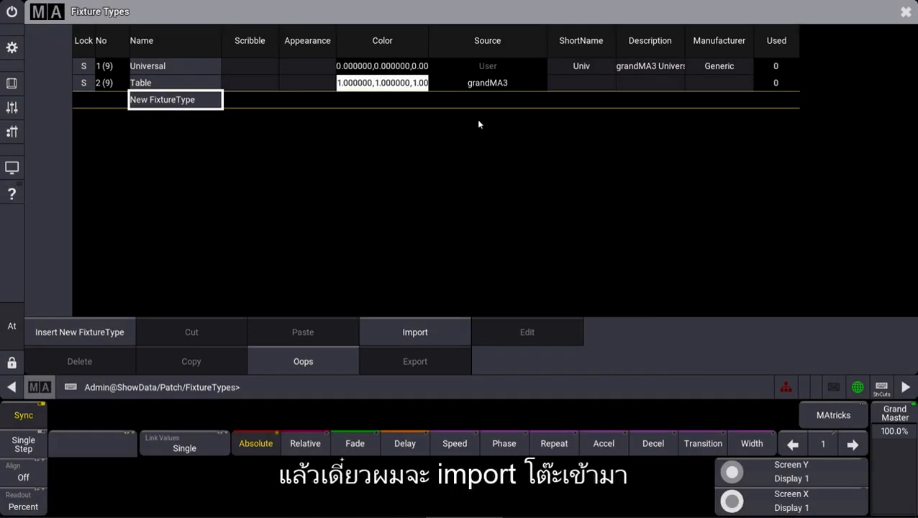
# Set the manufacturer of the Table fixture type to Set.
pyautogui.click(710, 89)
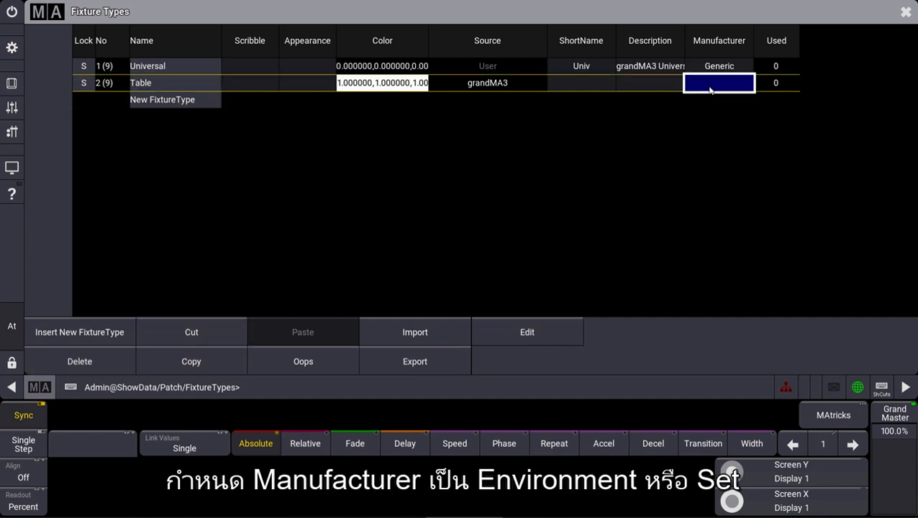
pyautogui.click(709, 89)
pyautogui.write('Set')
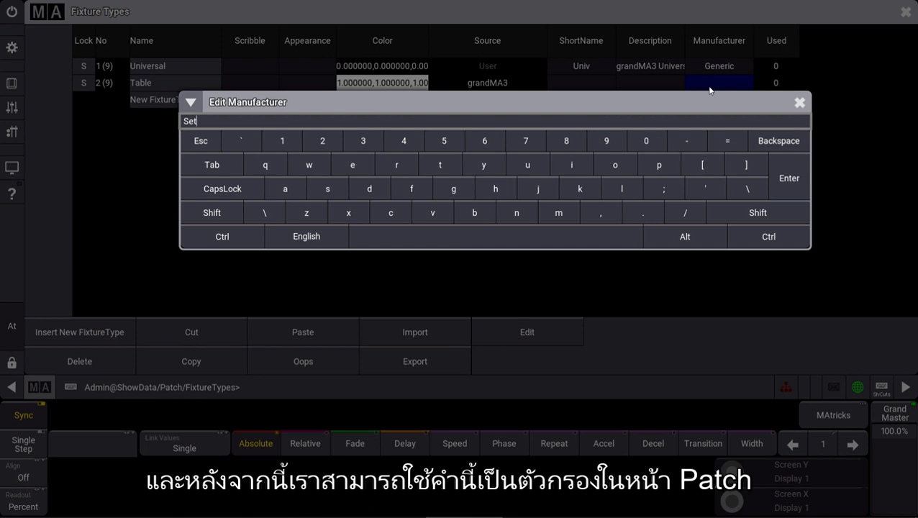
pyautogui.press('Return')
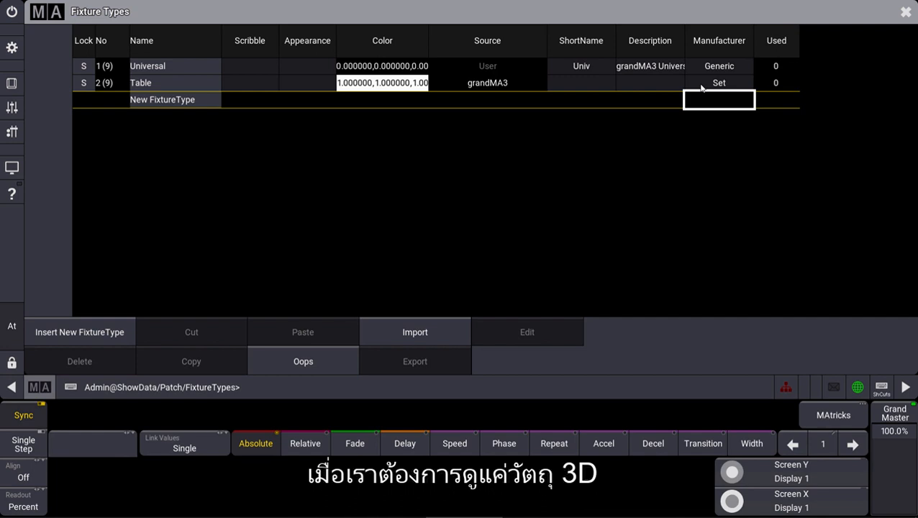
# Edit the Table fixture type and delete DMXChannel 1 from its Default DMX mode.
pyautogui.click(155, 87)
pyautogui.click(496, 333)
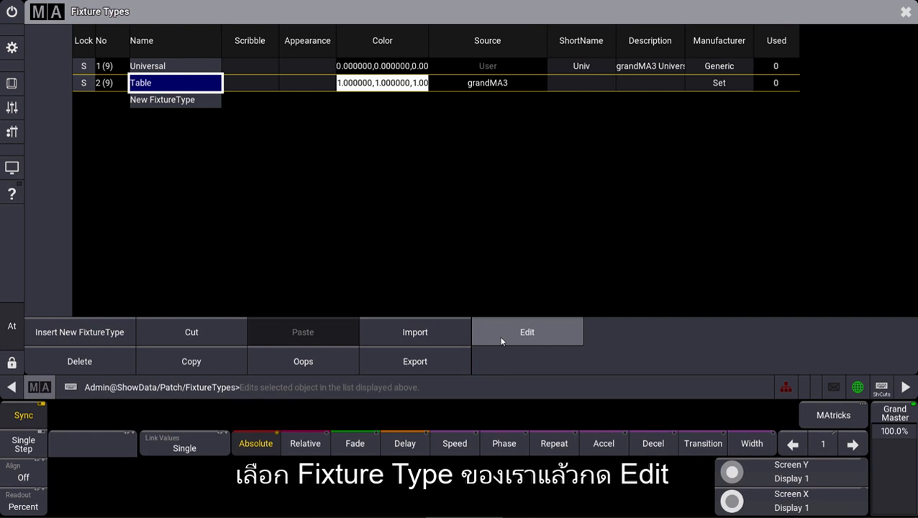
pyautogui.click(93, 90)
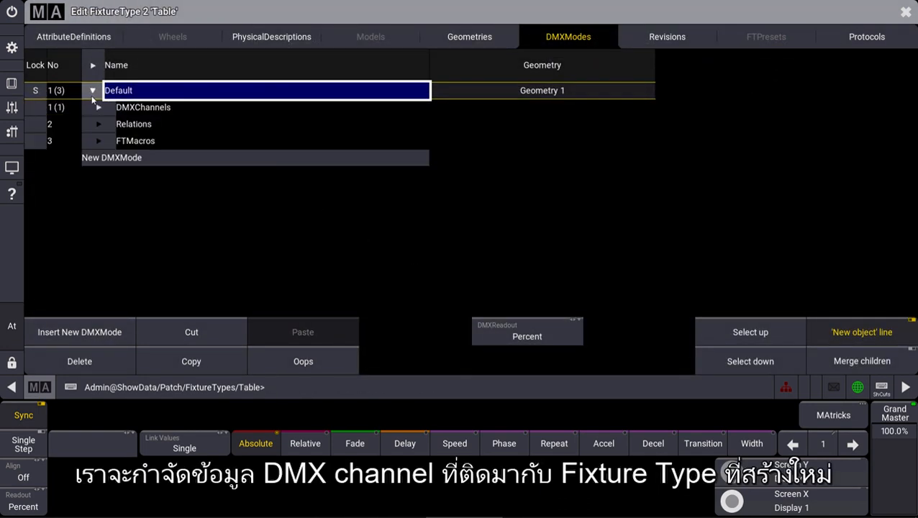
pyautogui.click(98, 107)
pyautogui.click(160, 125)
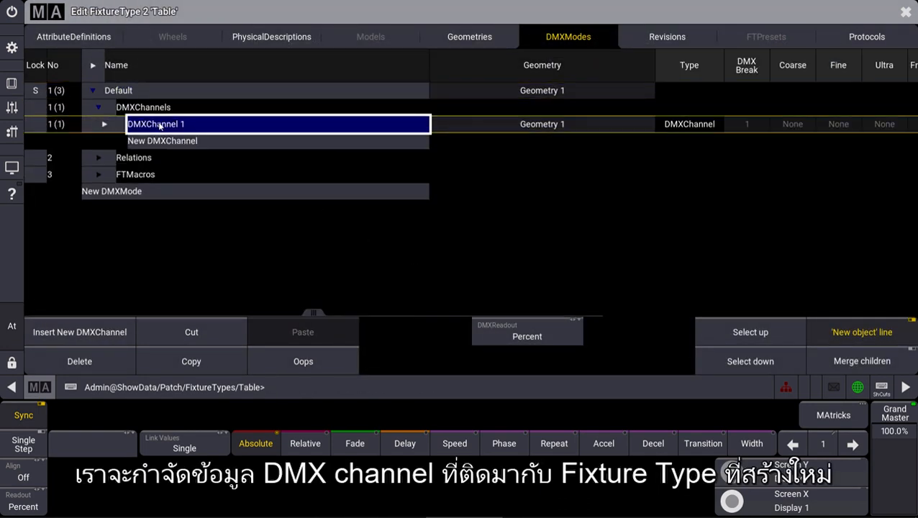
pyautogui.click(101, 361)
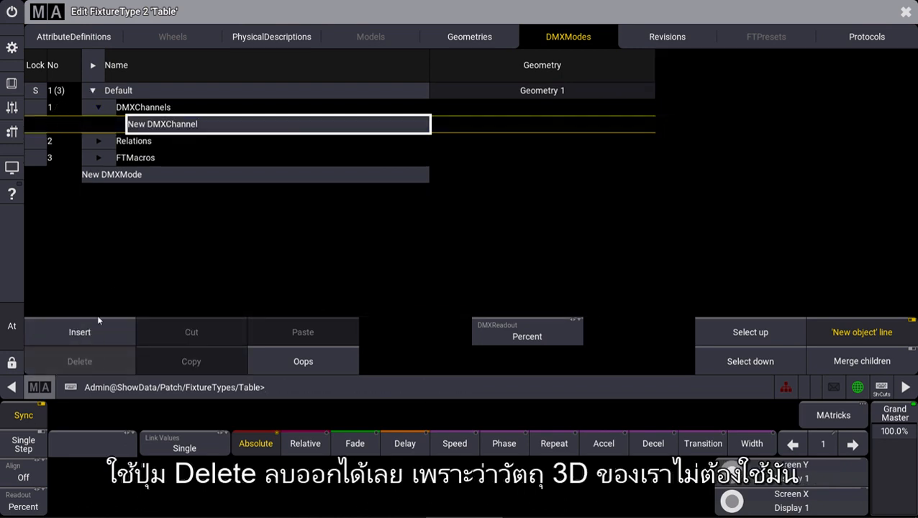
pyautogui.click(96, 90)
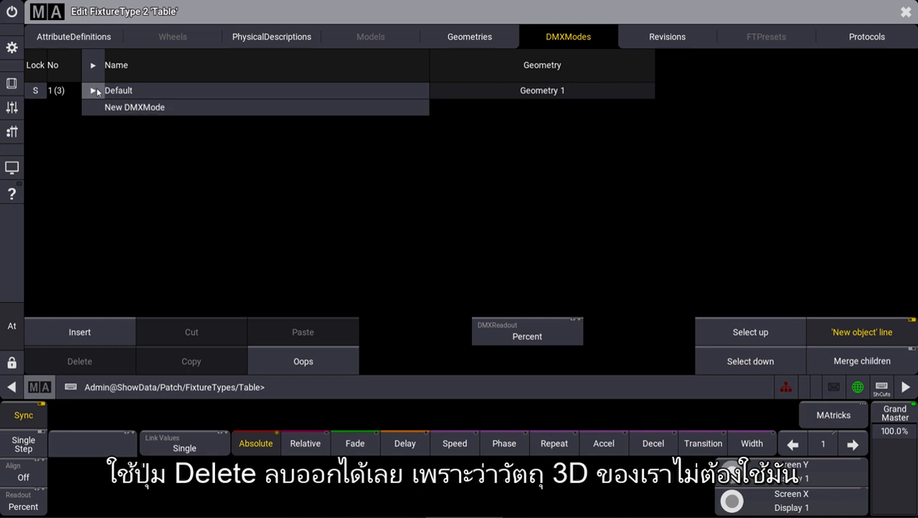
# Insert a new model in the Table fixture type and name it Table.
pyautogui.click(370, 36)
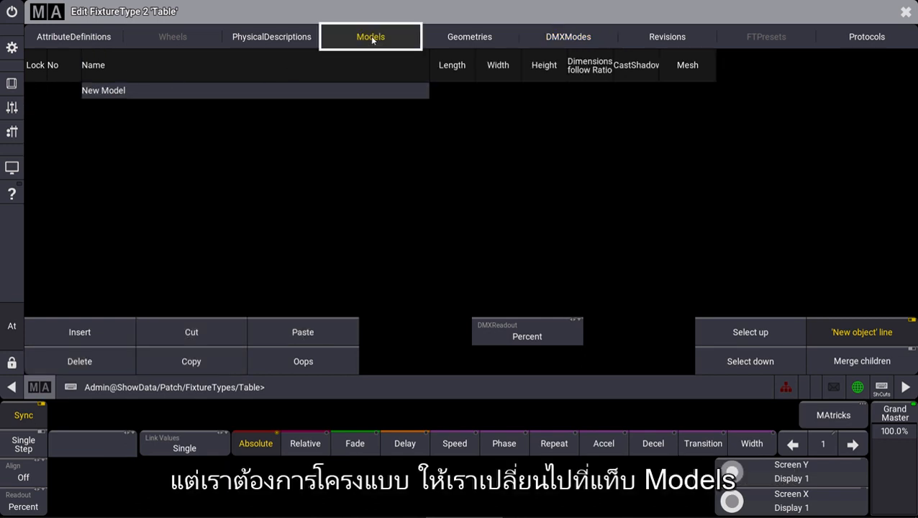
pyautogui.click(134, 92)
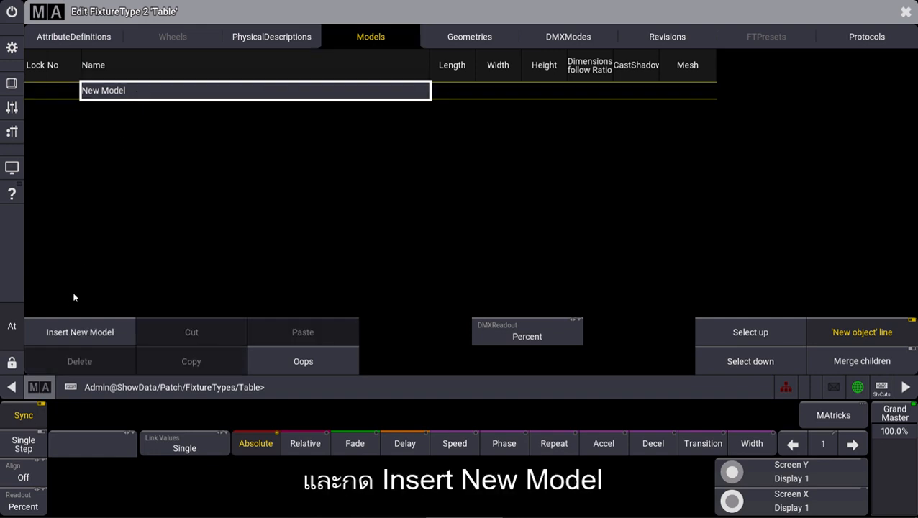
pyautogui.click(70, 337)
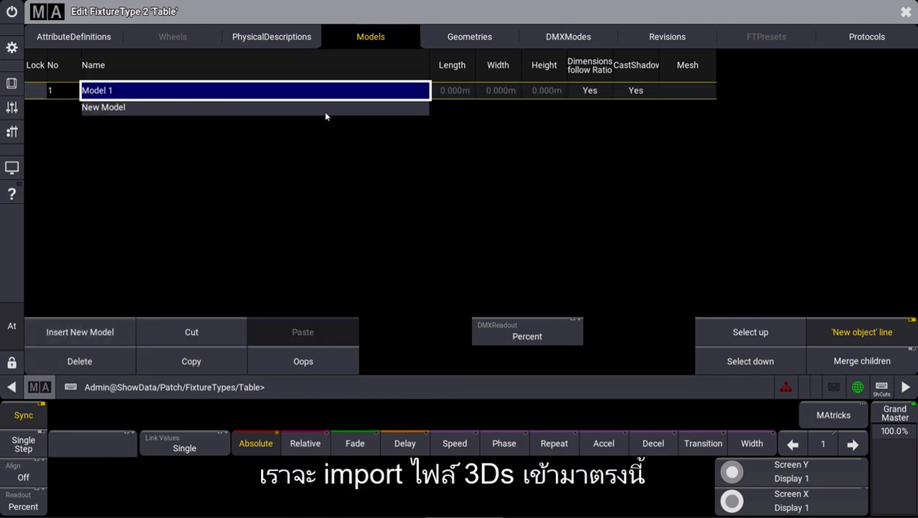
pyautogui.write('T')
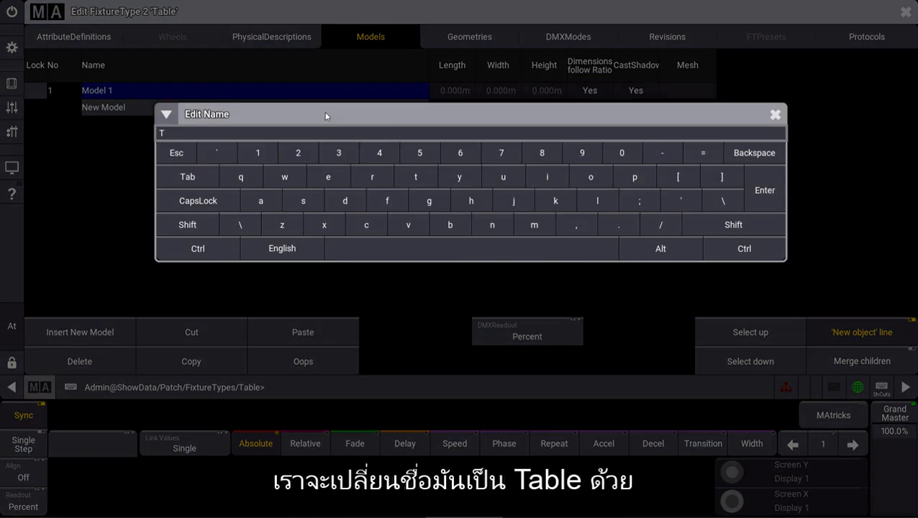
pyautogui.write('able')
pyautogui.press('Return')
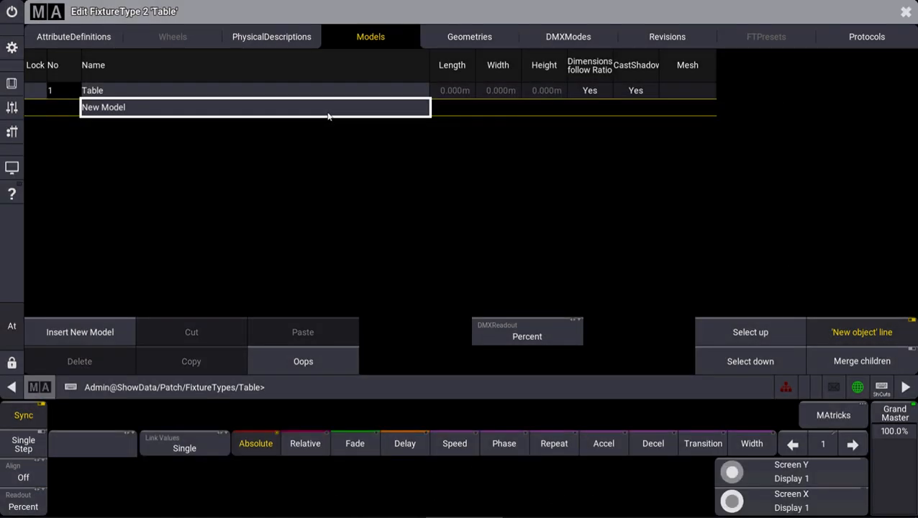
# Assign a new mesh to the Table model and name the mesh Table.
pyautogui.click(675, 88)
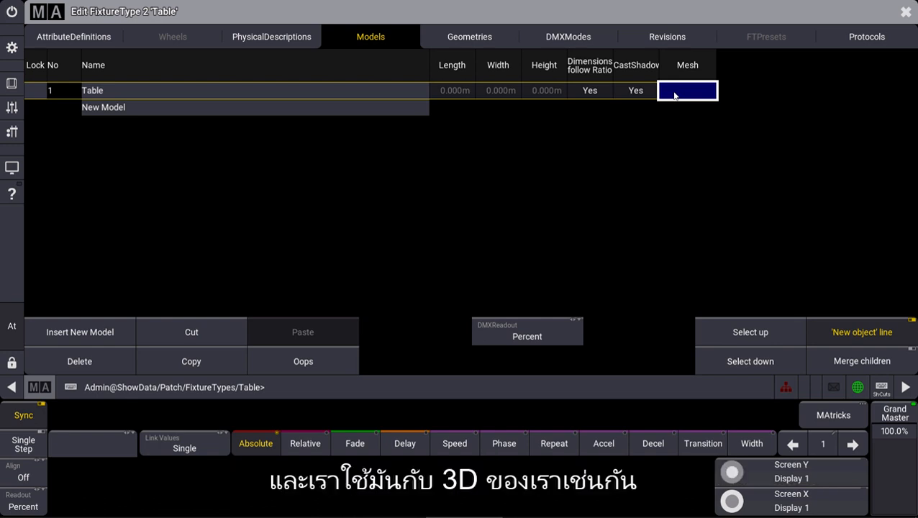
pyautogui.click(675, 92)
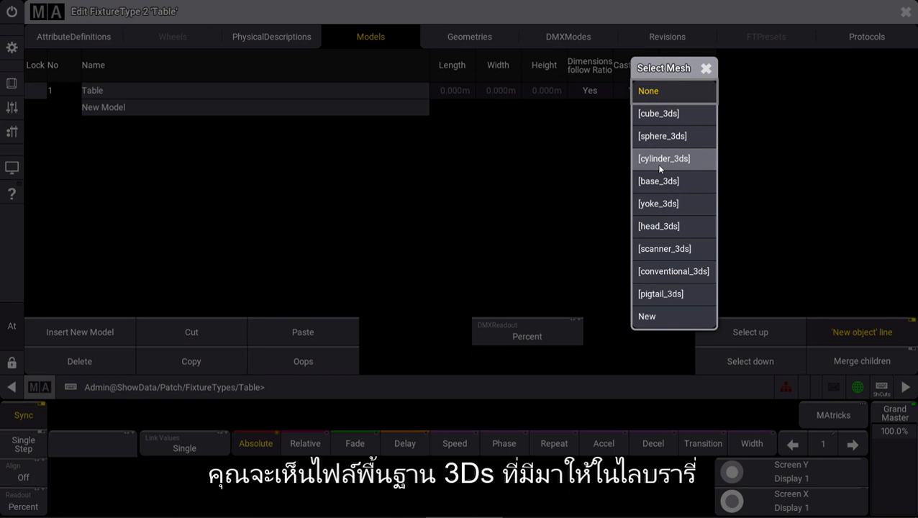
pyautogui.click(651, 317)
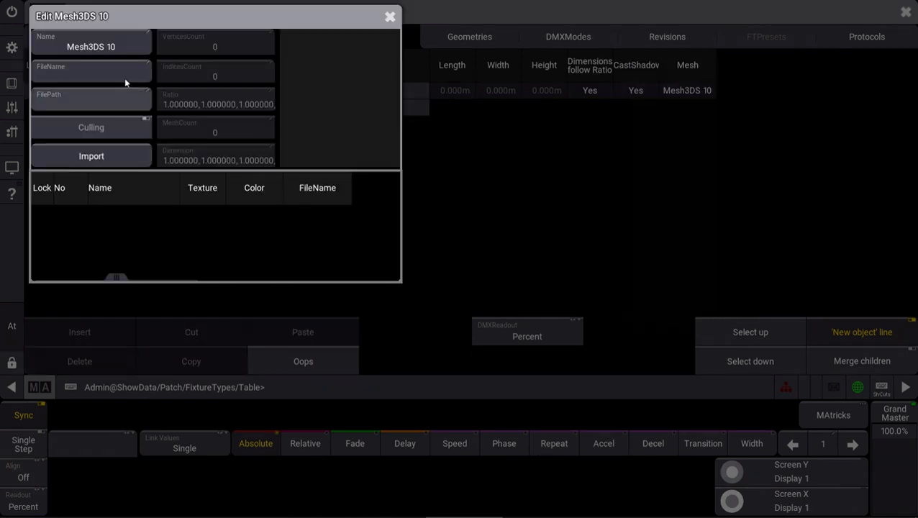
pyautogui.click(97, 41)
pyautogui.write('Tabl')
pyautogui.press('Return')
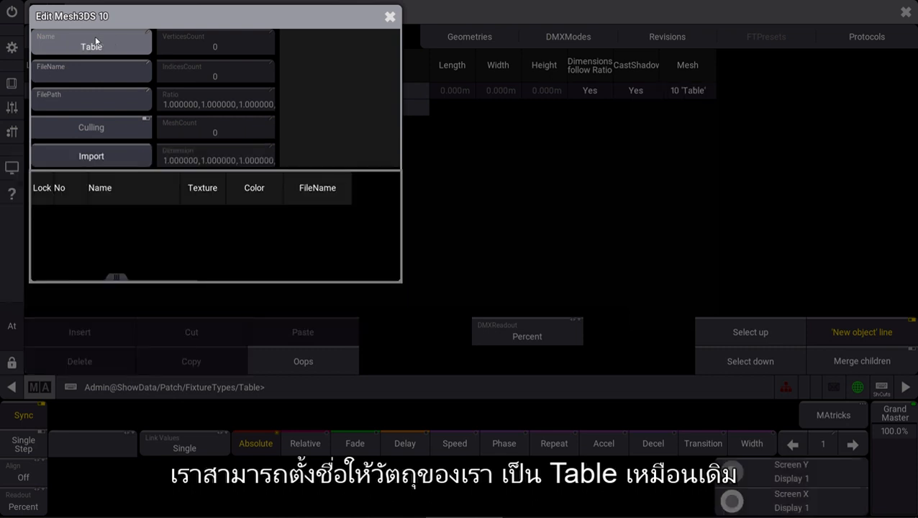
# Import Table 2.3ds from the USB drive into the Table mesh and close the mesh editor.
pyautogui.click(87, 157)
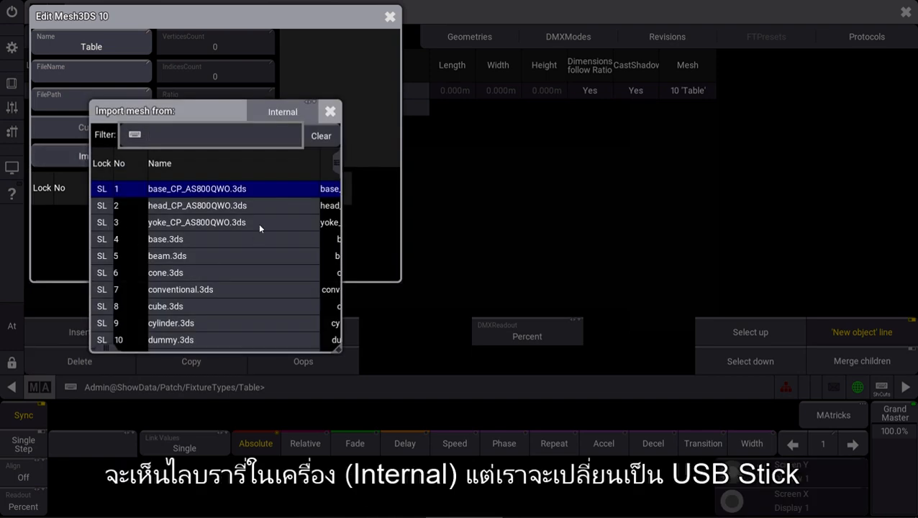
pyautogui.click(280, 116)
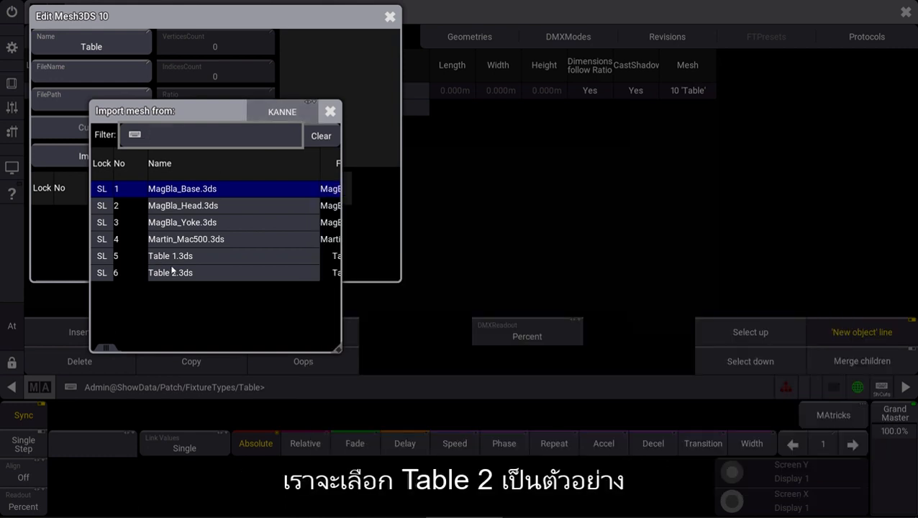
pyautogui.click(171, 273)
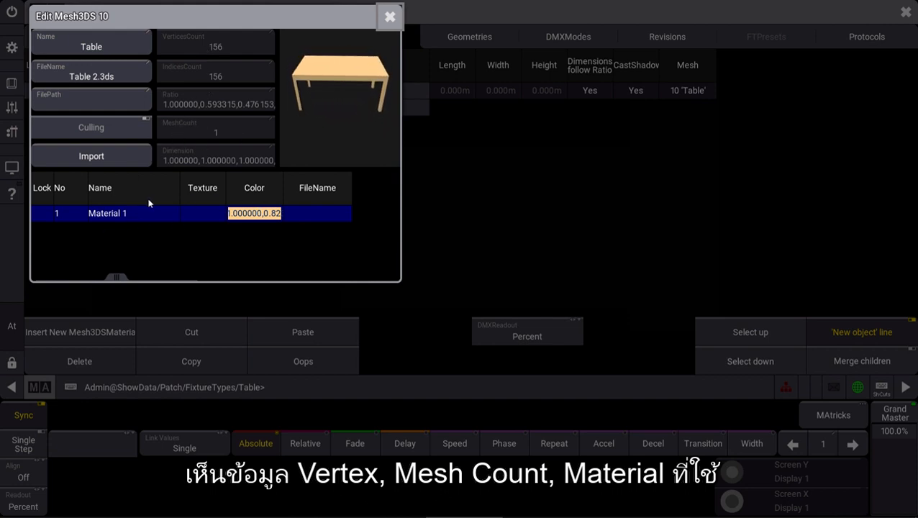
pyautogui.click(389, 16)
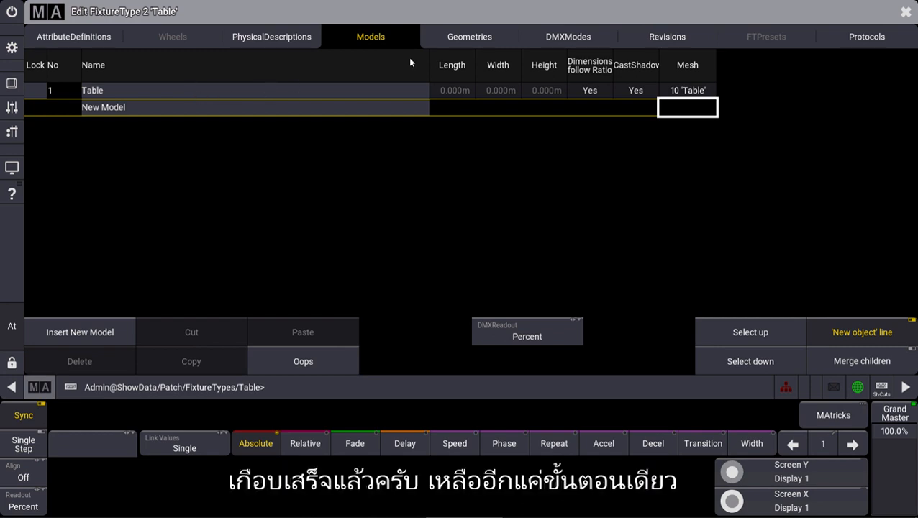
# Assign the Table model to Geometry 1 and close the fixture type editors to return to the Patch.
pyautogui.click(445, 44)
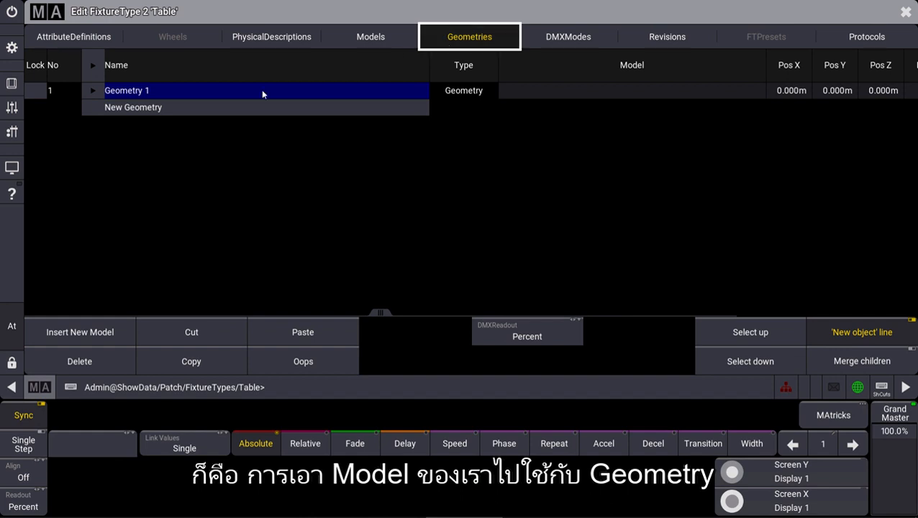
pyautogui.click(543, 91)
pyautogui.click(552, 91)
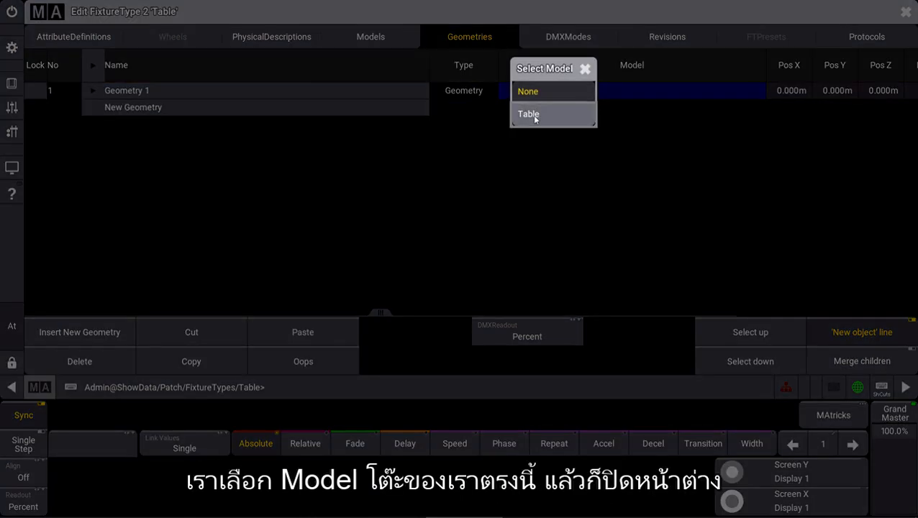
pyautogui.click(533, 114)
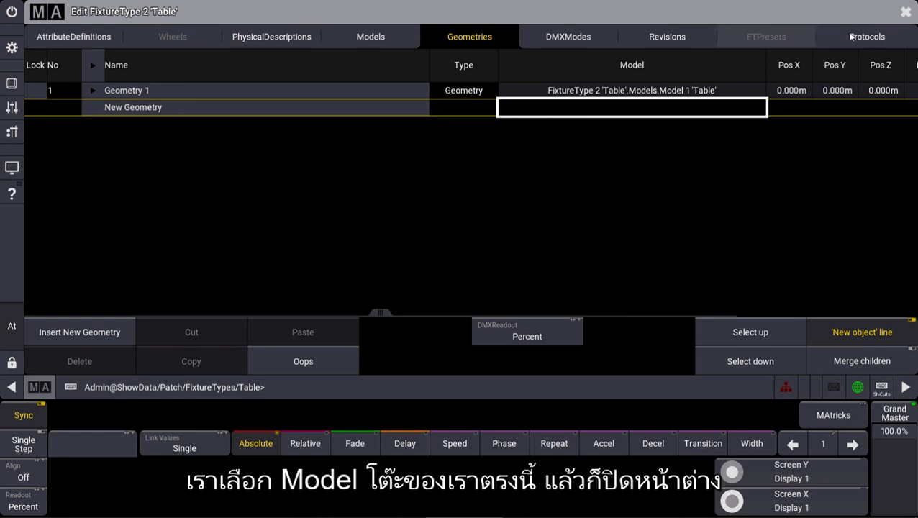
pyautogui.click(905, 16)
pyautogui.click(904, 15)
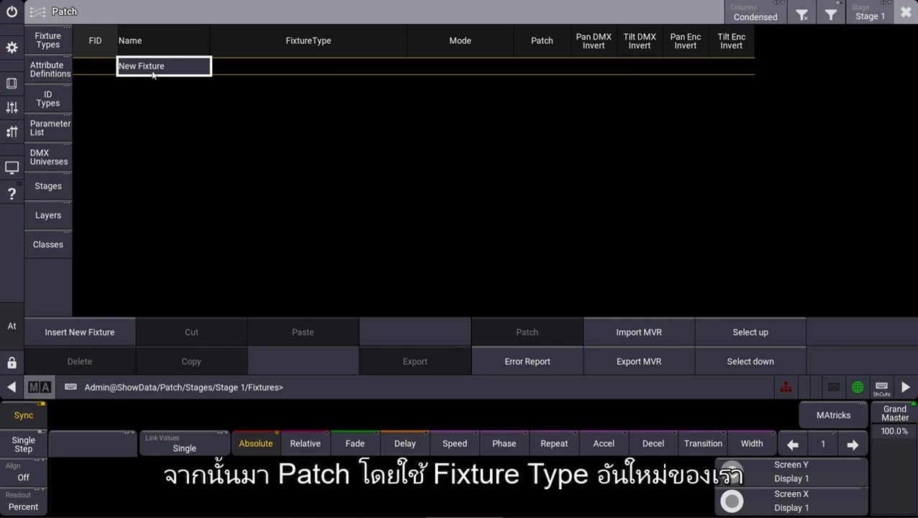
# Insert one new fixture from the current show's Table type in Default mode, named Table 1, with its fixture ID cleared.
pyautogui.click(80, 331)
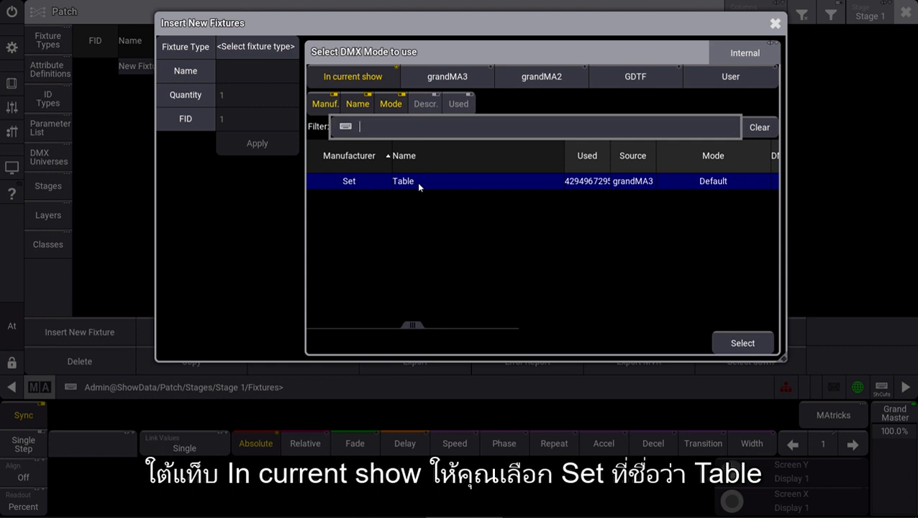
pyautogui.click(408, 182)
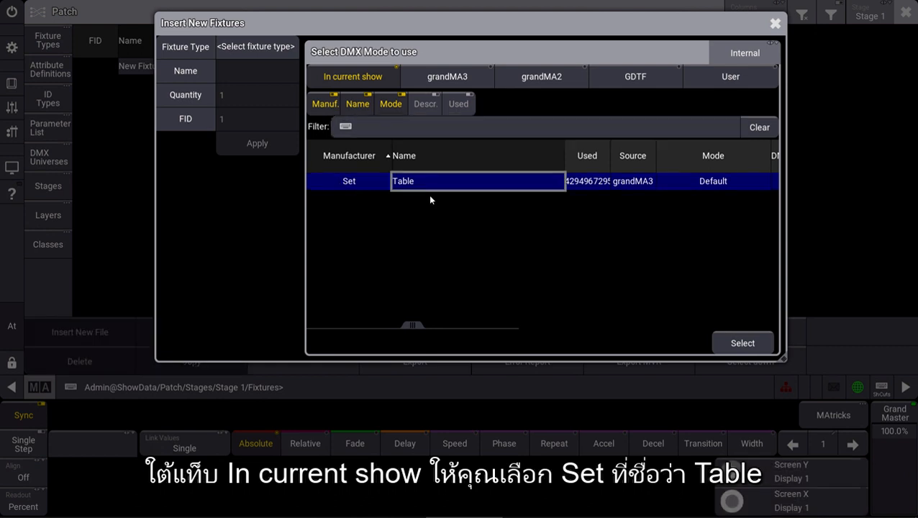
pyautogui.click(741, 342)
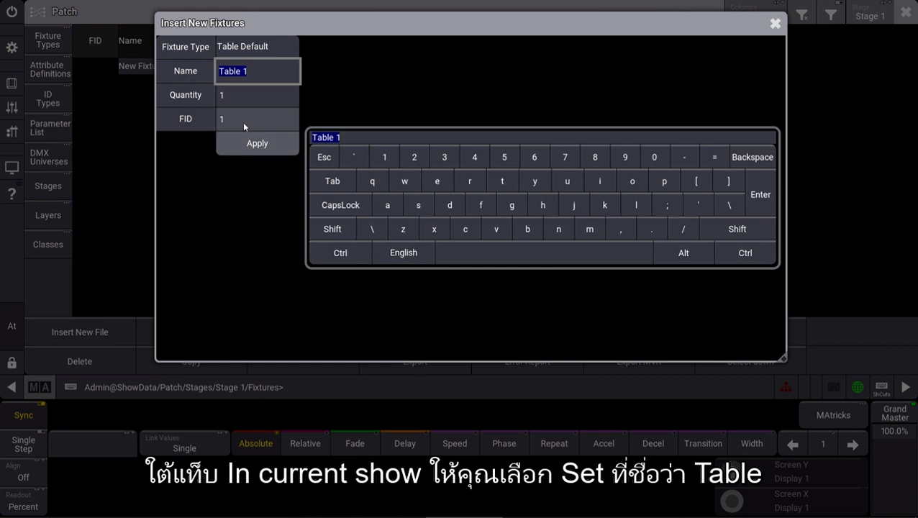
pyautogui.click(243, 122)
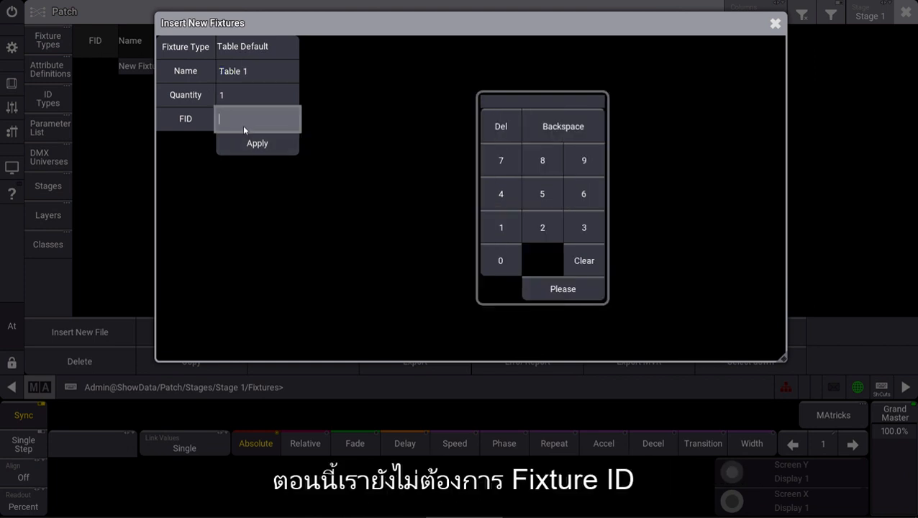
pyautogui.click(244, 143)
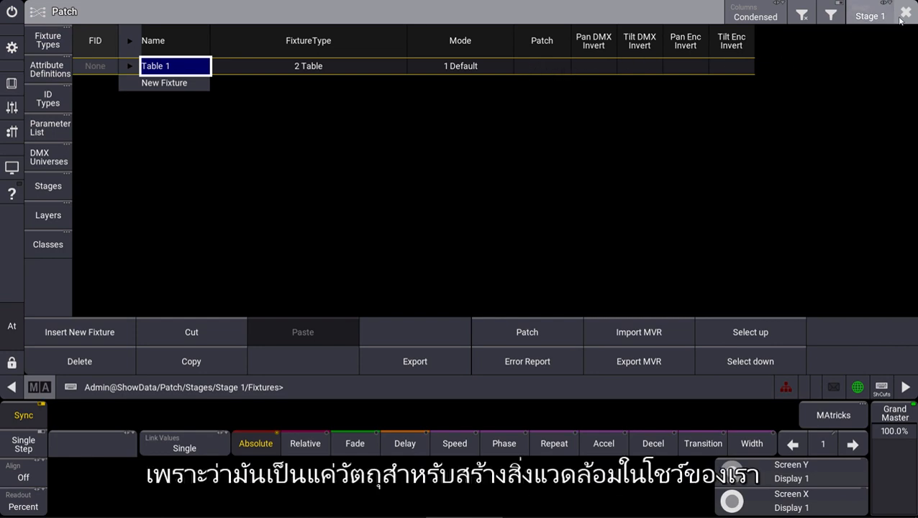
# Close the Patch and open the 3D view to examine the table from an angle.
pyautogui.click(905, 13)
pyautogui.click(345, 285)
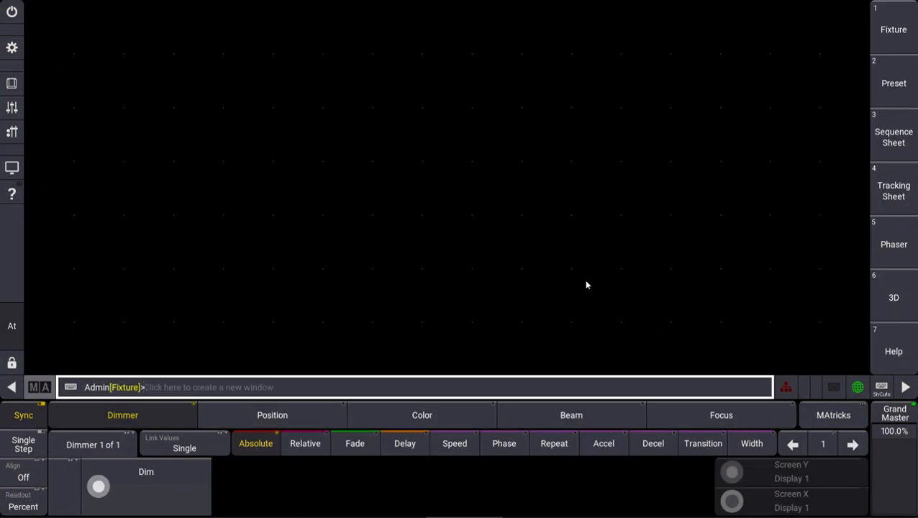
pyautogui.click(891, 298)
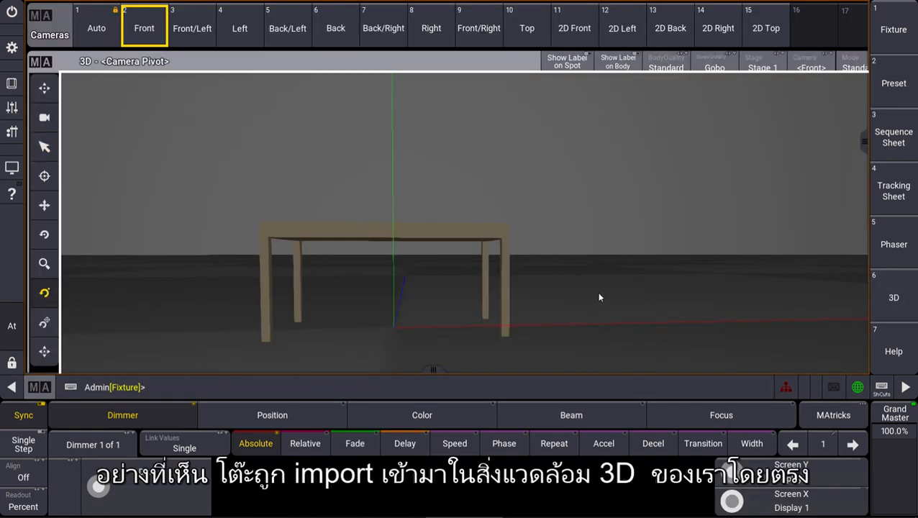
pyautogui.moveTo(571, 286); pyautogui.dragTo(507, 298)
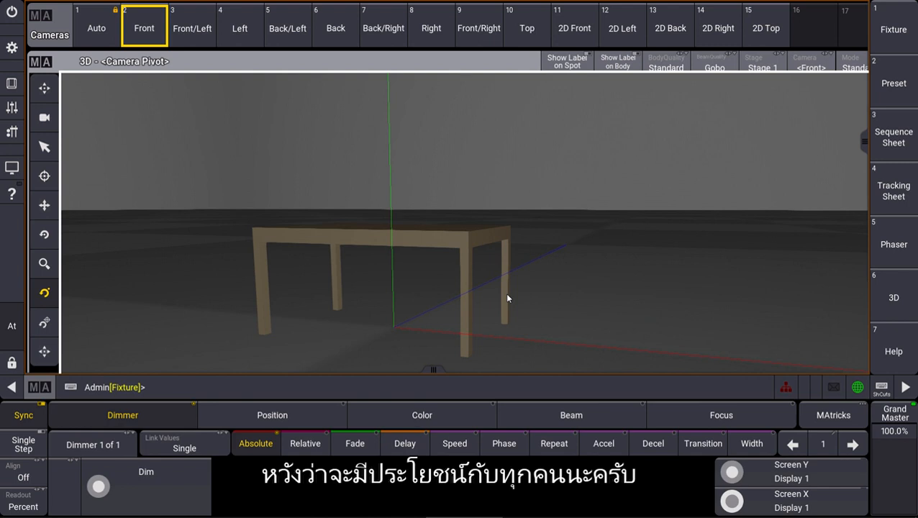